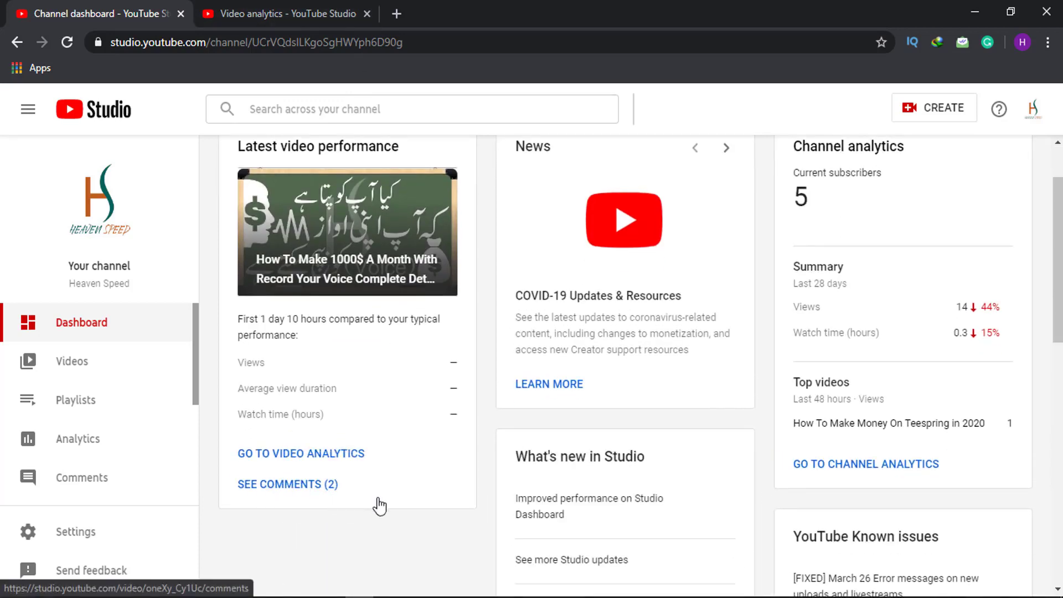
Review the channel dashboard's latest video performance, News, What's new in Studio, Creator Insider and Ideas for you cards
{"action": "scroll", "coordinate": [368, 497], "scroll_direction": "down", "scroll_amount": 4}
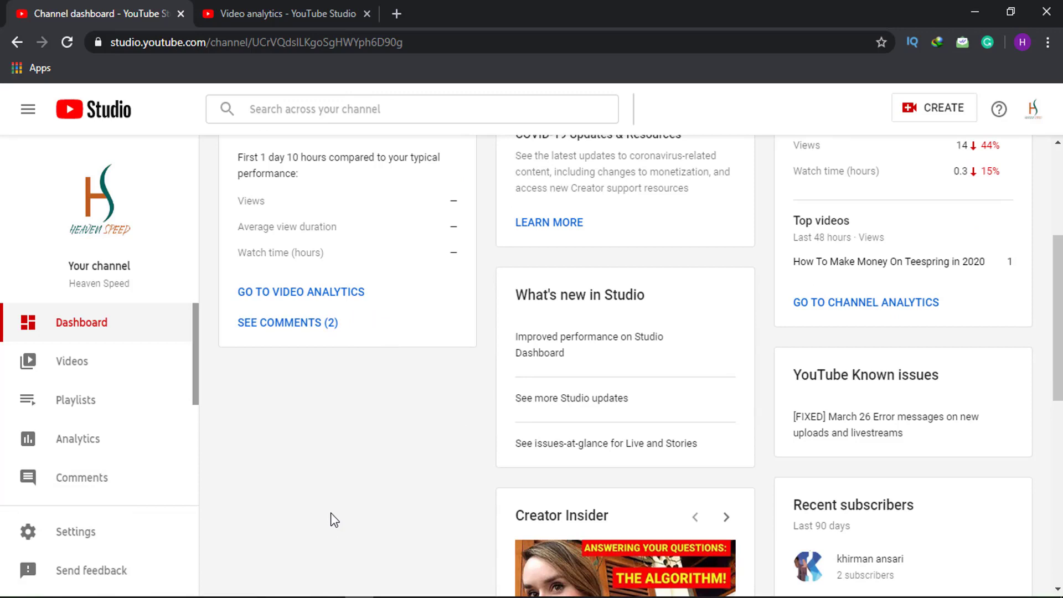
{"action": "scroll", "coordinate": [330, 519], "scroll_direction": "up", "scroll_amount": 5}
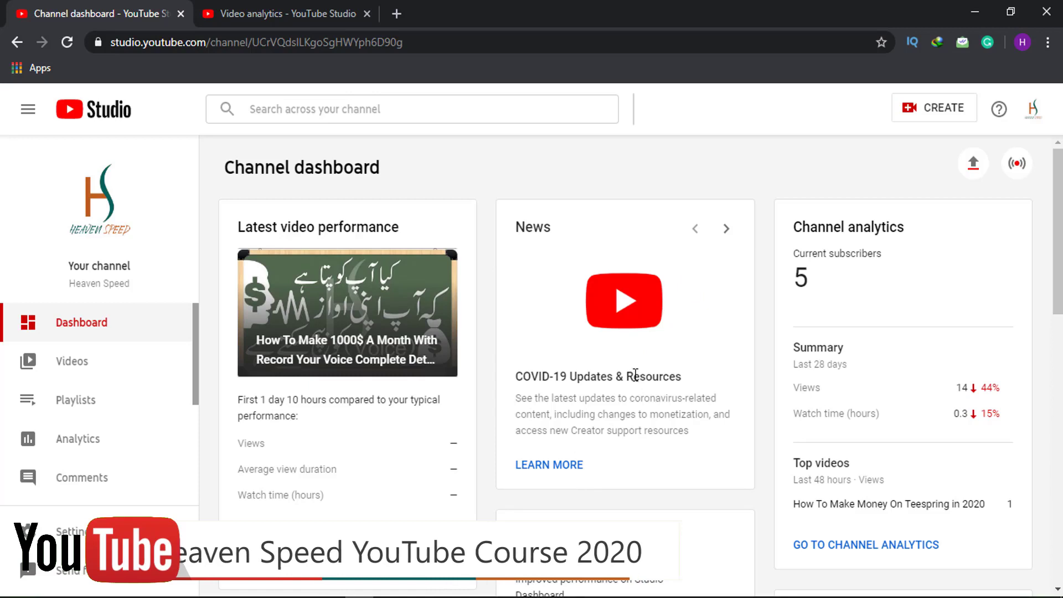
{"action": "scroll", "coordinate": [641, 427], "scroll_direction": "down", "scroll_amount": 3}
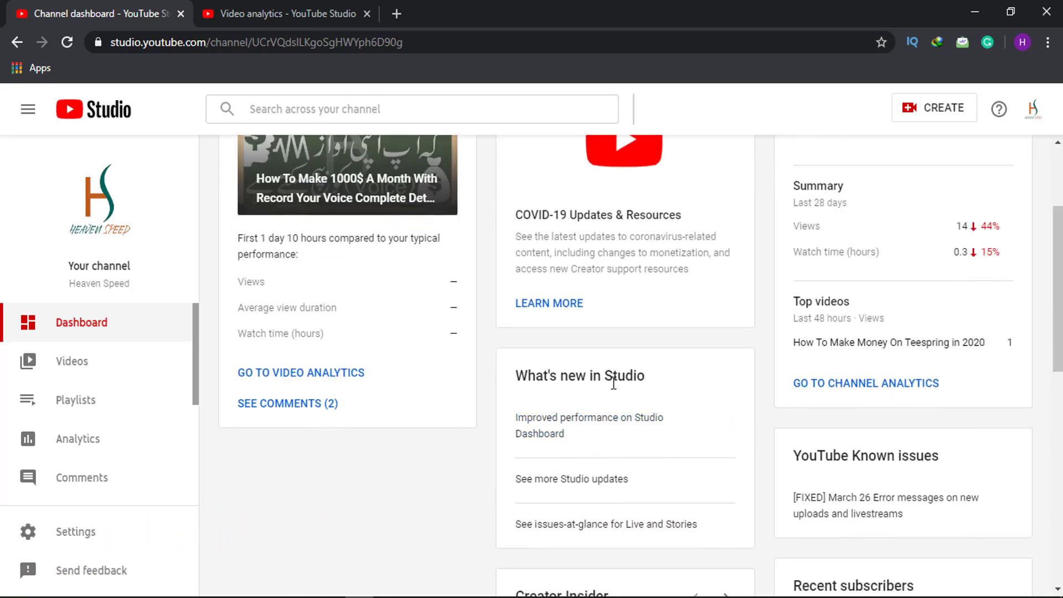
{"action": "scroll", "coordinate": [581, 523], "scroll_direction": "down", "scroll_amount": 1}
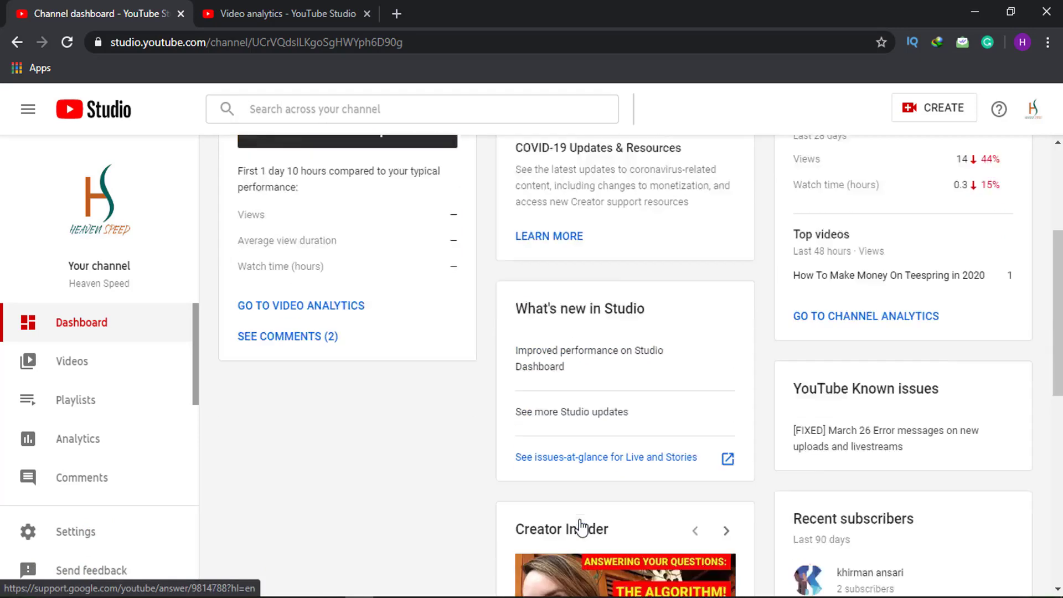
{"action": "scroll", "coordinate": [580, 523], "scroll_direction": "down", "scroll_amount": 3}
{"action": "scroll", "coordinate": [554, 404], "scroll_direction": "down", "scroll_amount": 1}
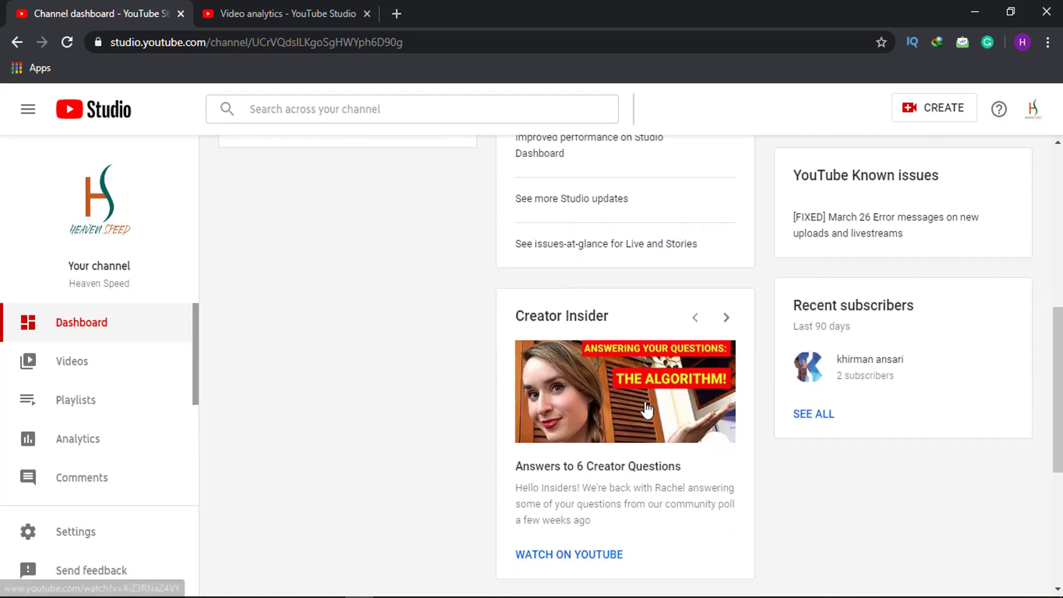
{"action": "scroll", "coordinate": [647, 409], "scroll_direction": "down", "scroll_amount": 5}
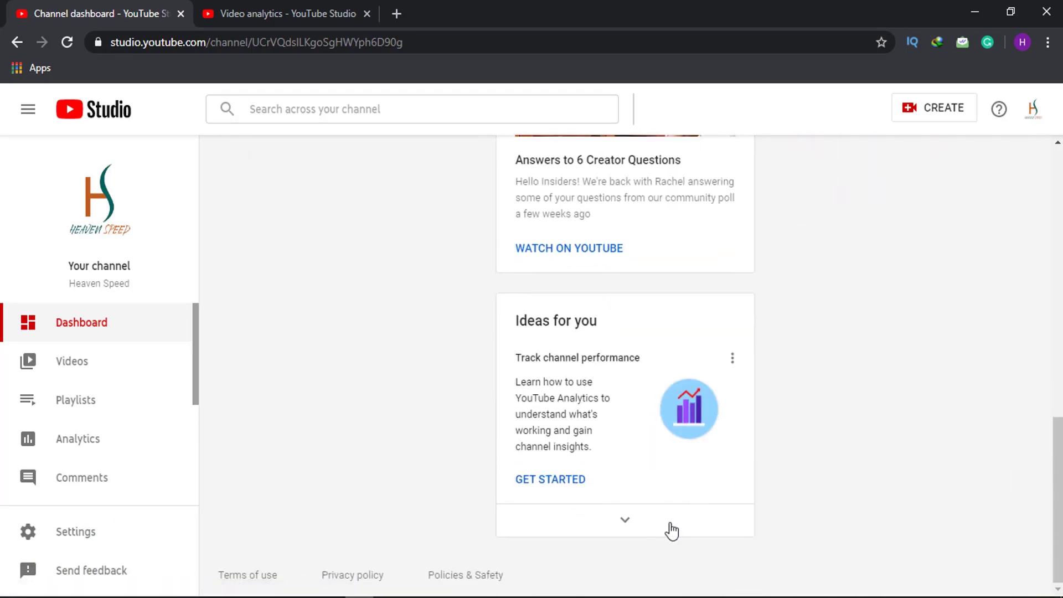
{"action": "scroll", "coordinate": [671, 531], "scroll_direction": "up", "scroll_amount": 10}
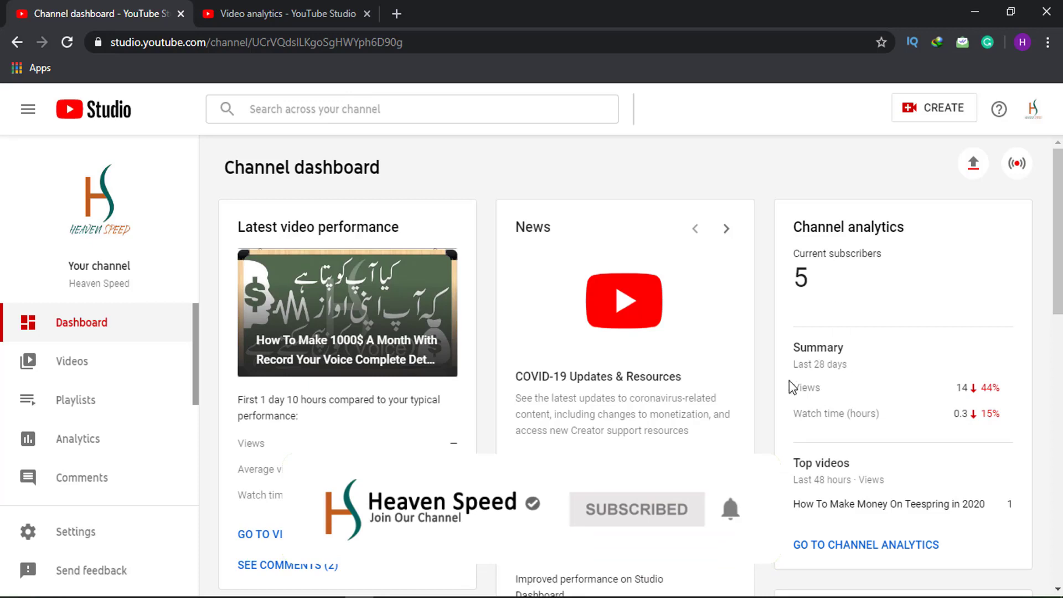
Examine the dashboard's channel analytics summary, top videos, known issues and recent subscribers
{"action": "scroll", "coordinate": [849, 382], "scroll_direction": "down", "scroll_amount": 2}
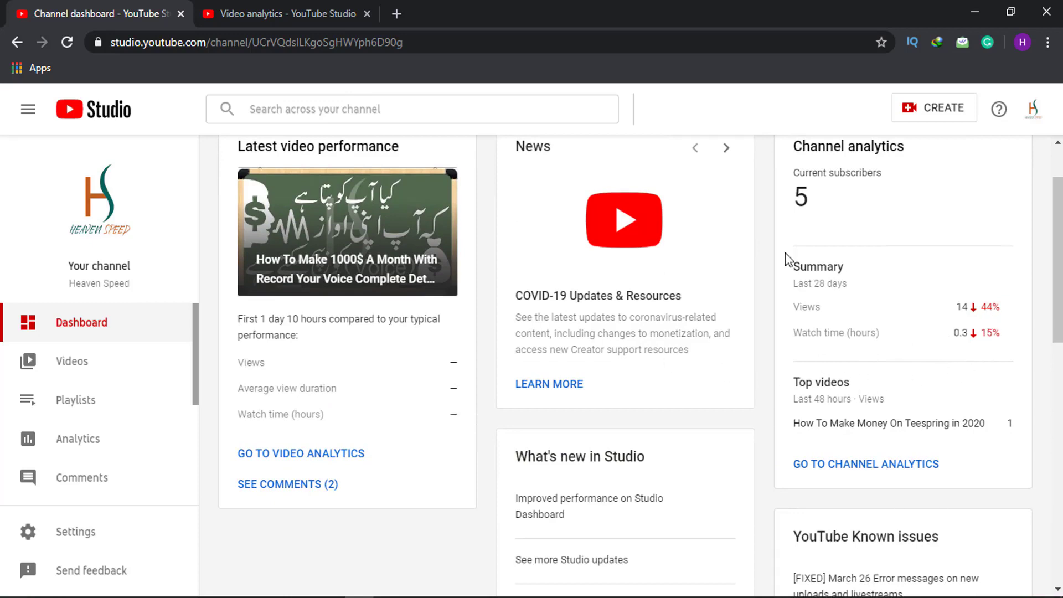
{"action": "scroll", "coordinate": [857, 429], "scroll_direction": "down", "scroll_amount": 2}
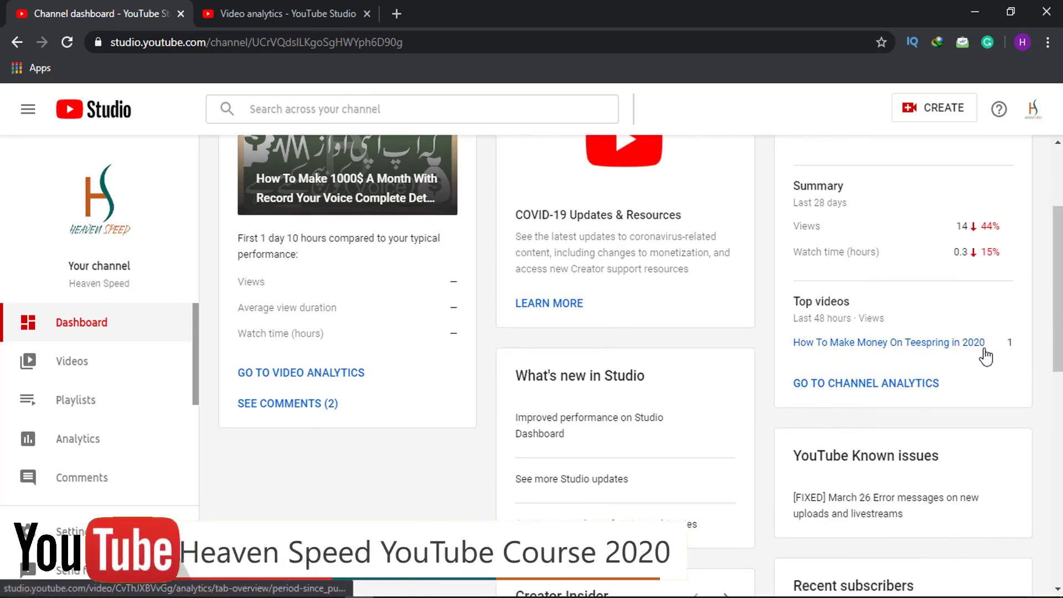
{"action": "scroll", "coordinate": [1010, 376], "scroll_direction": "down", "scroll_amount": 4}
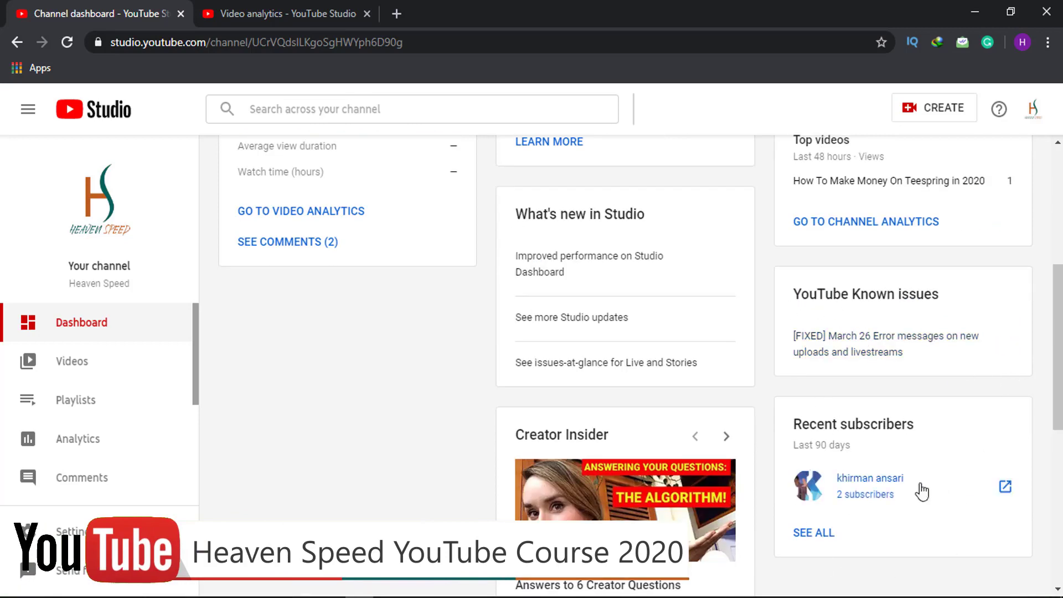
{"action": "scroll", "coordinate": [921, 491], "scroll_direction": "down", "scroll_amount": 3}
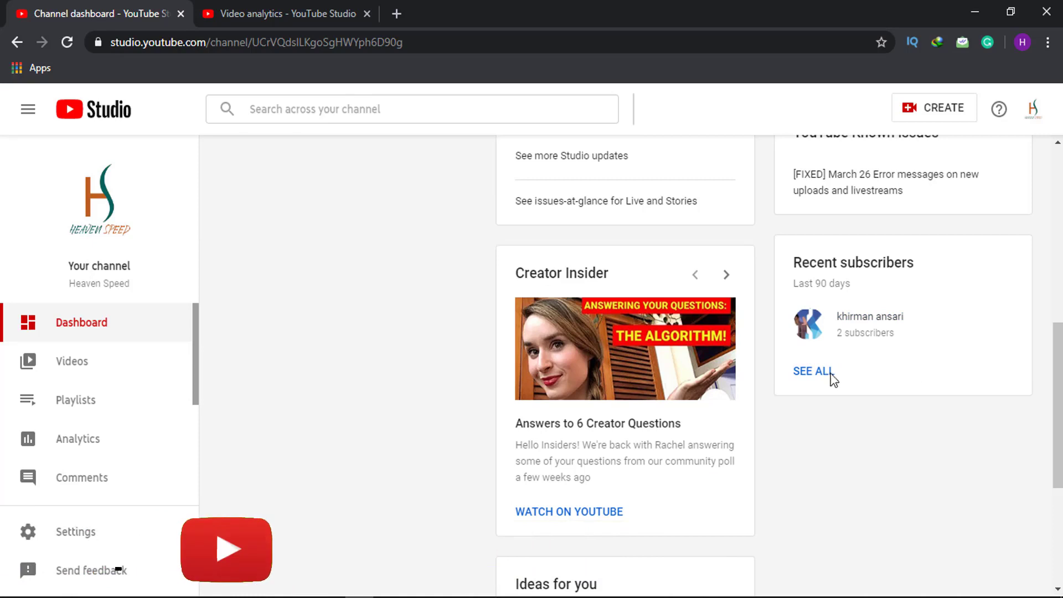
{"action": "scroll", "coordinate": [662, 368], "scroll_direction": "up", "scroll_amount": 6}
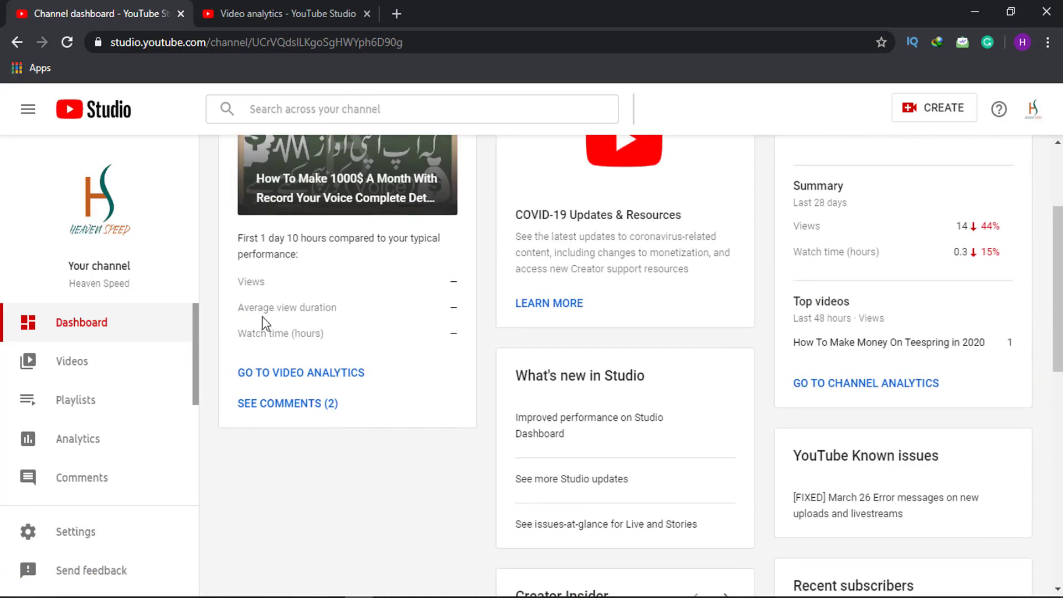
Switch to the open video analytics page and review its overview chart, audience retention, likes and realtime activity
{"action": "left_click", "coordinate": [229, 11]}
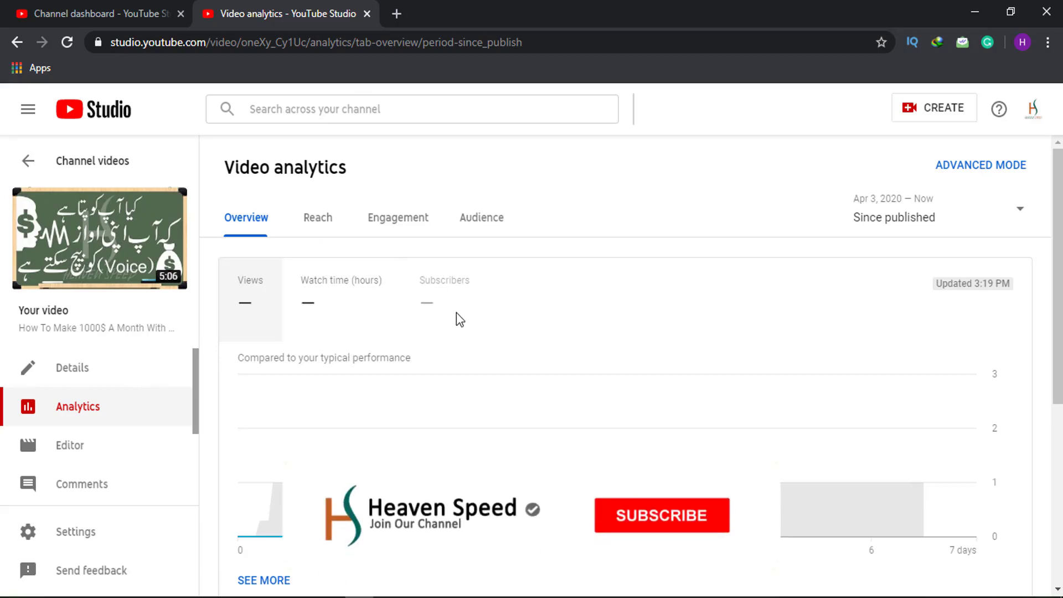
{"action": "scroll", "coordinate": [460, 321], "scroll_direction": "down", "scroll_amount": 2}
{"action": "scroll", "coordinate": [269, 361], "scroll_direction": "up", "scroll_amount": 1}
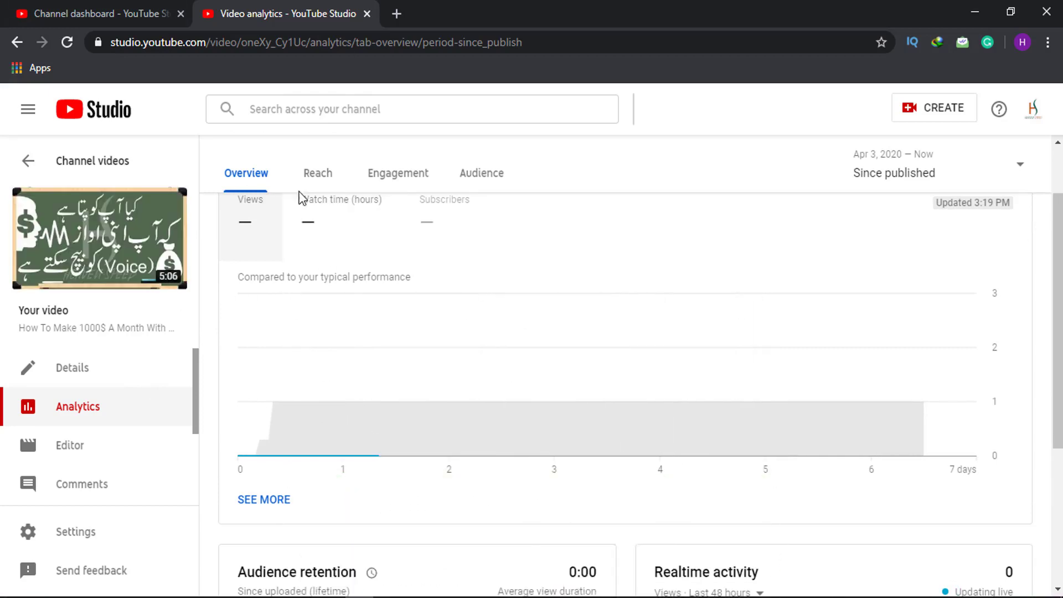
{"action": "scroll", "coordinate": [337, 332], "scroll_direction": "down", "scroll_amount": 4}
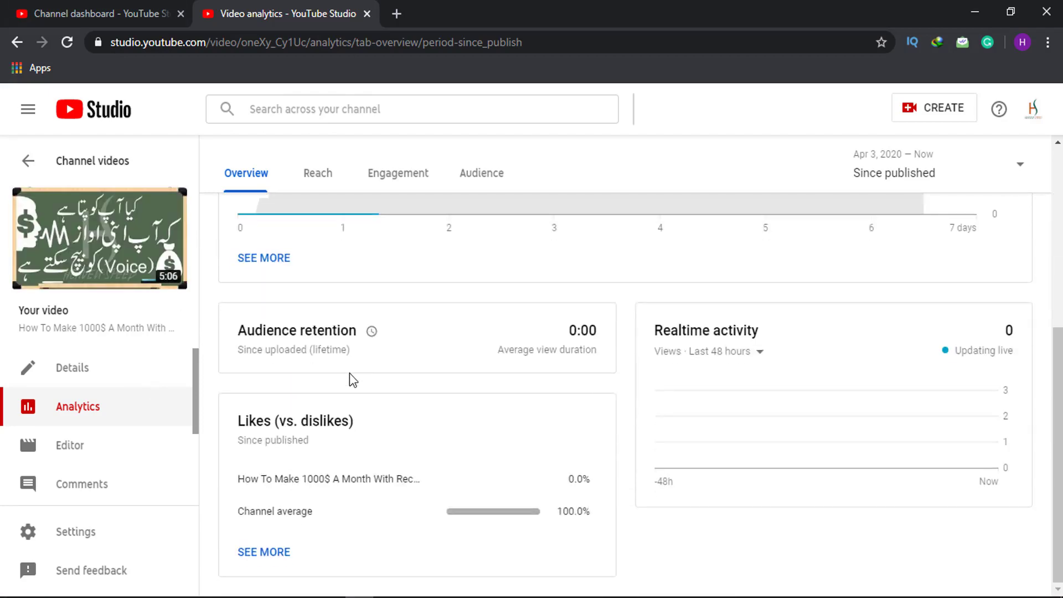
{"action": "mouse_move", "coordinate": [355, 340]}
{"action": "scroll", "coordinate": [866, 457], "scroll_direction": "up", "scroll_amount": 6}
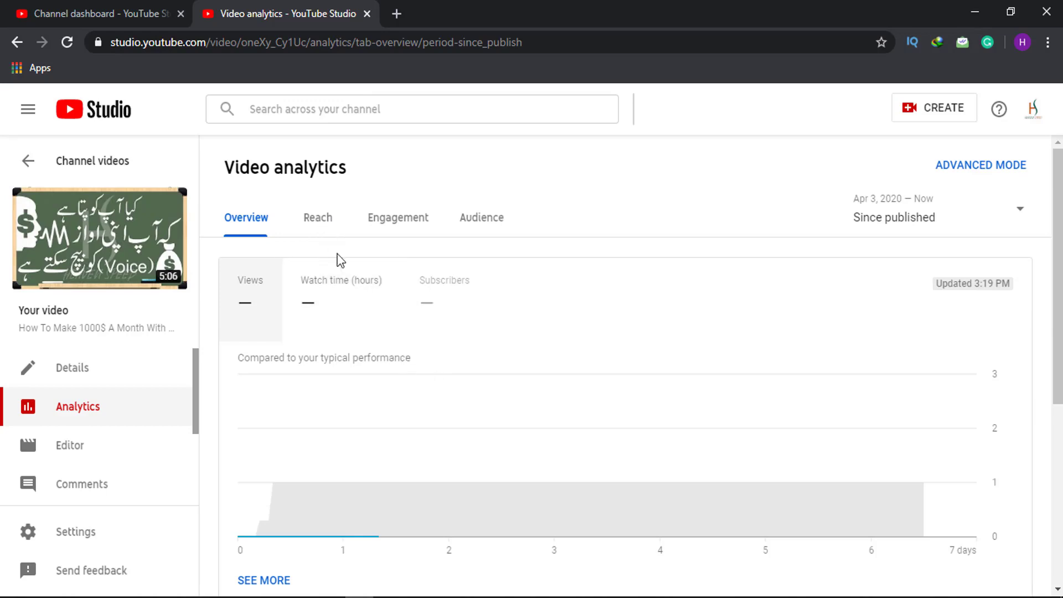
Show the video's Reach analytics and examine the impressions, click-through rate, views and unique viewers metrics with the chart
{"action": "left_click", "coordinate": [316, 222]}
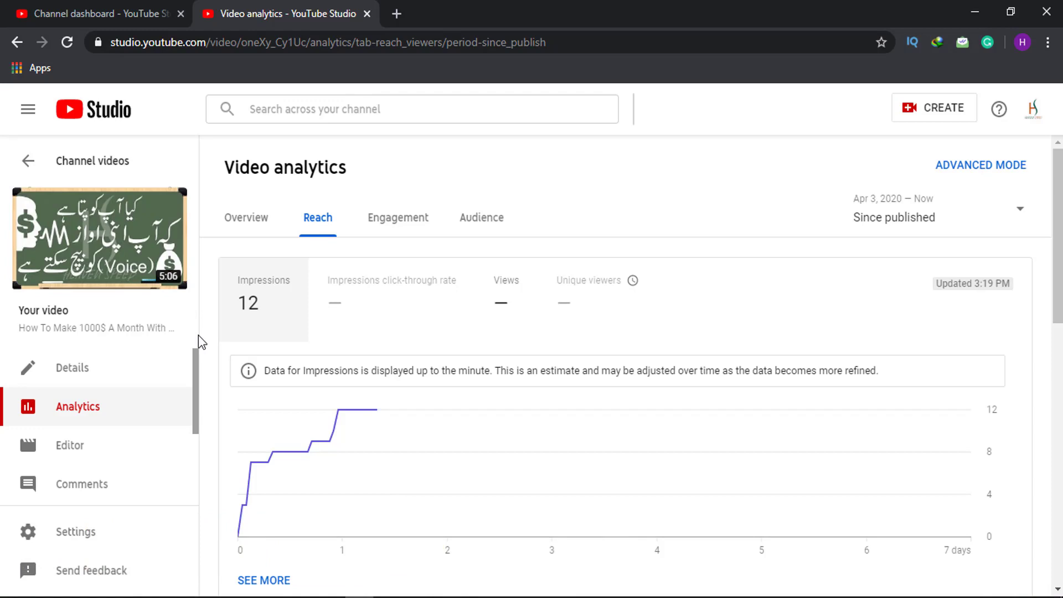
{"action": "mouse_move", "coordinate": [343, 284]}
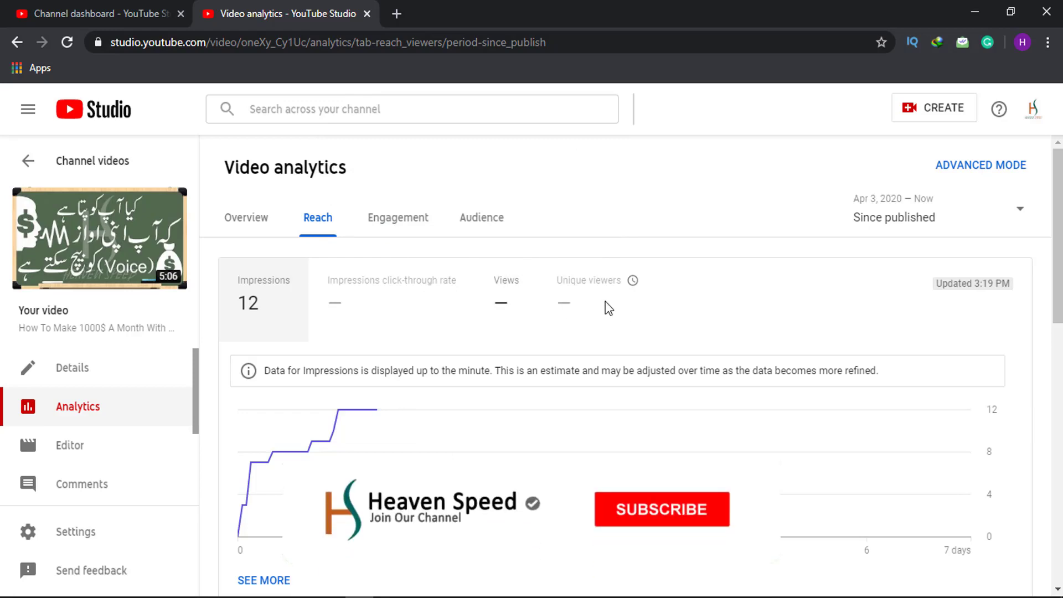
{"action": "scroll", "coordinate": [820, 352], "scroll_direction": "down", "scroll_amount": 4}
{"action": "scroll", "coordinate": [432, 316], "scroll_direction": "up", "scroll_amount": 3}
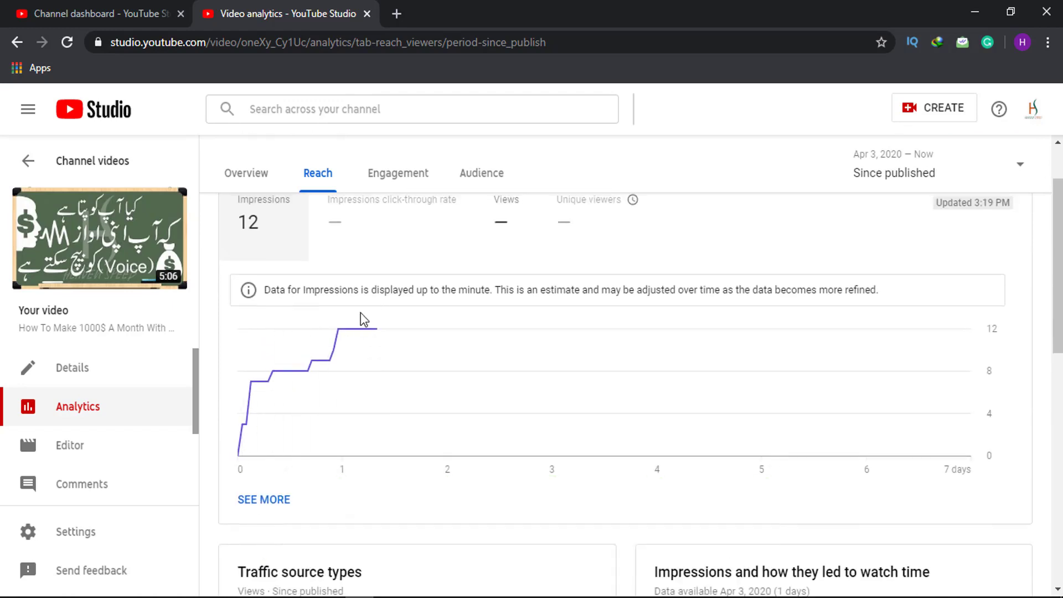
Look through the Reach reports on traffic source types, external, suggested videos, playlists, YouTube search and impressions leading to watch time
{"action": "scroll", "coordinate": [289, 507], "scroll_direction": "down", "scroll_amount": 4}
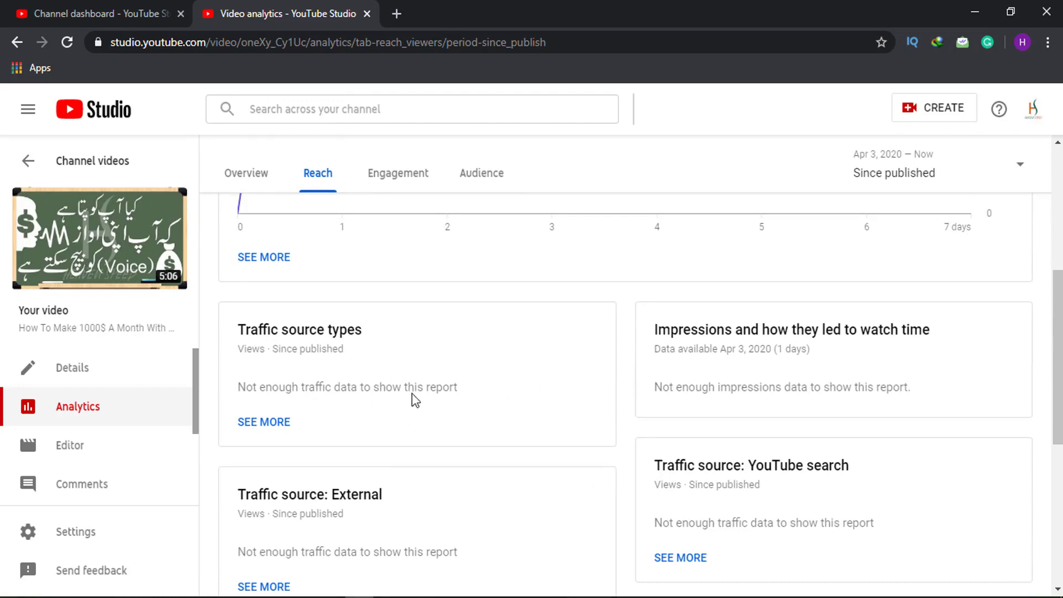
{"action": "scroll", "coordinate": [516, 382], "scroll_direction": "down", "scroll_amount": 2}
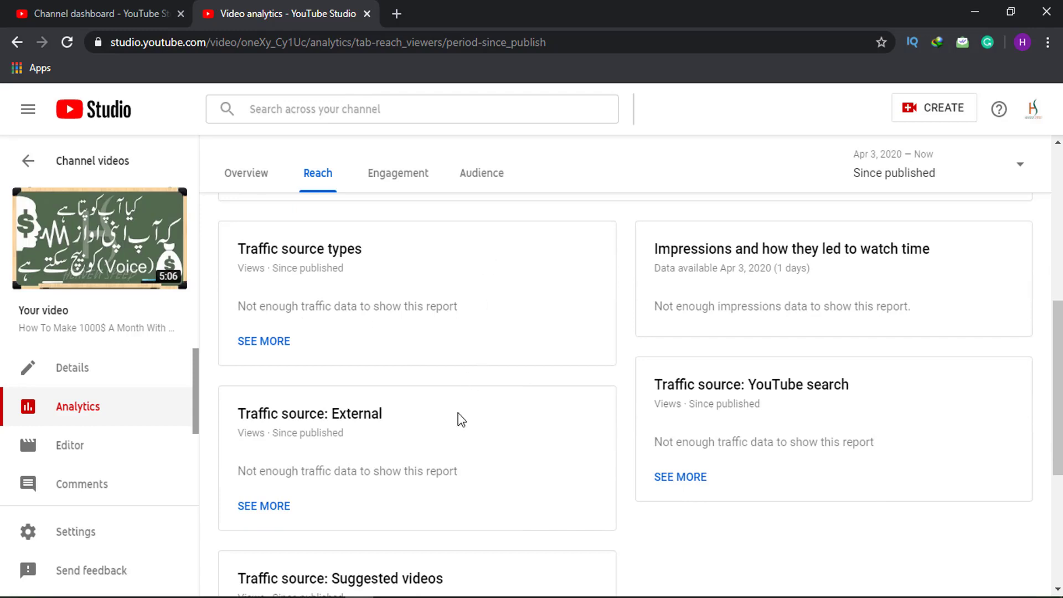
{"action": "scroll", "coordinate": [461, 420], "scroll_direction": "down", "scroll_amount": 3}
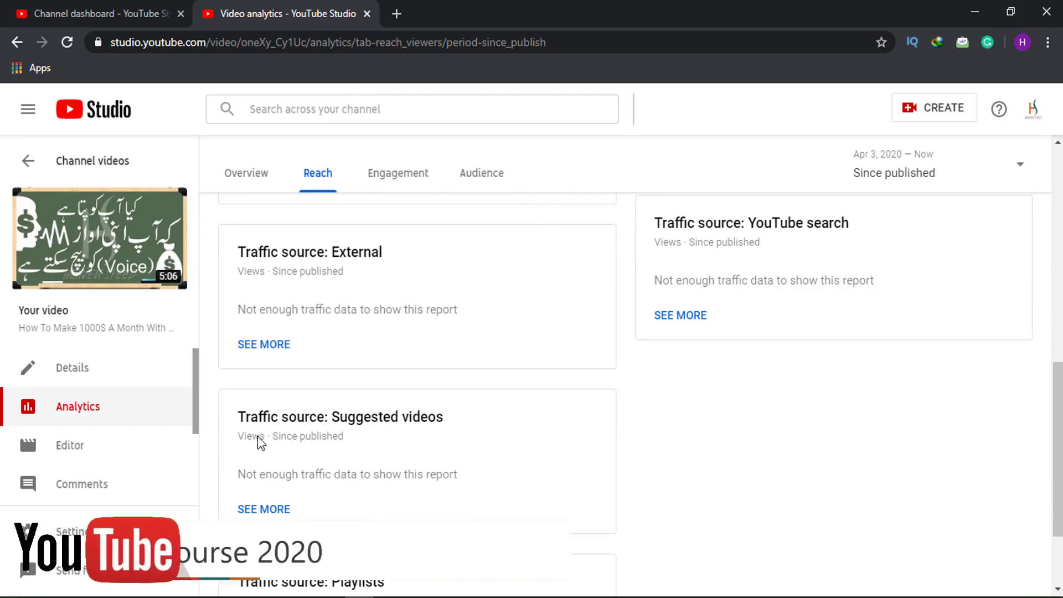
{"action": "scroll", "coordinate": [477, 437], "scroll_direction": "down", "scroll_amount": 2}
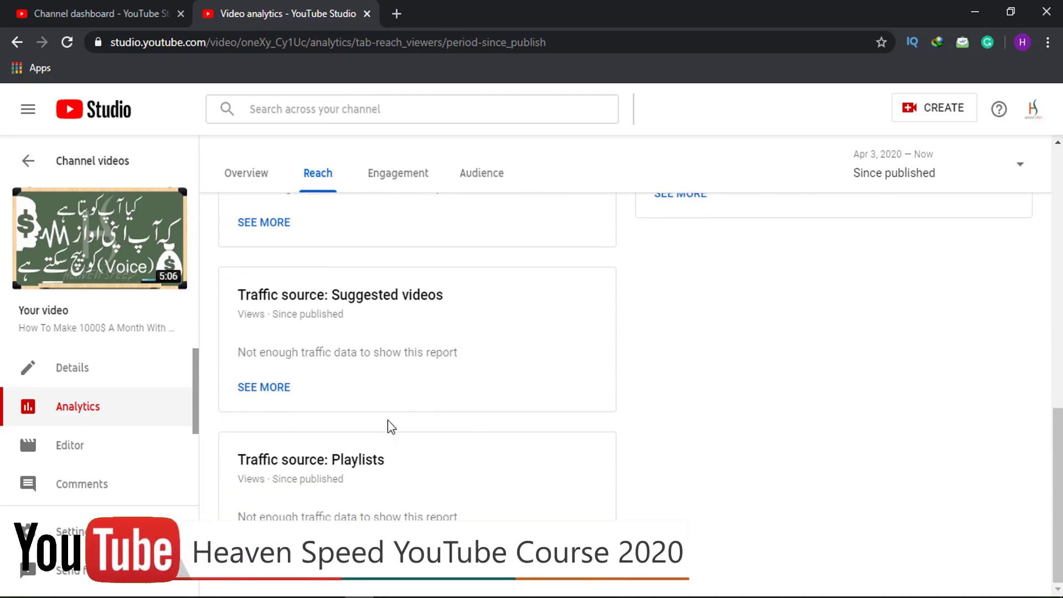
{"action": "mouse_move", "coordinate": [309, 448]}
{"action": "scroll", "coordinate": [676, 465], "scroll_direction": "up", "scroll_amount": 1}
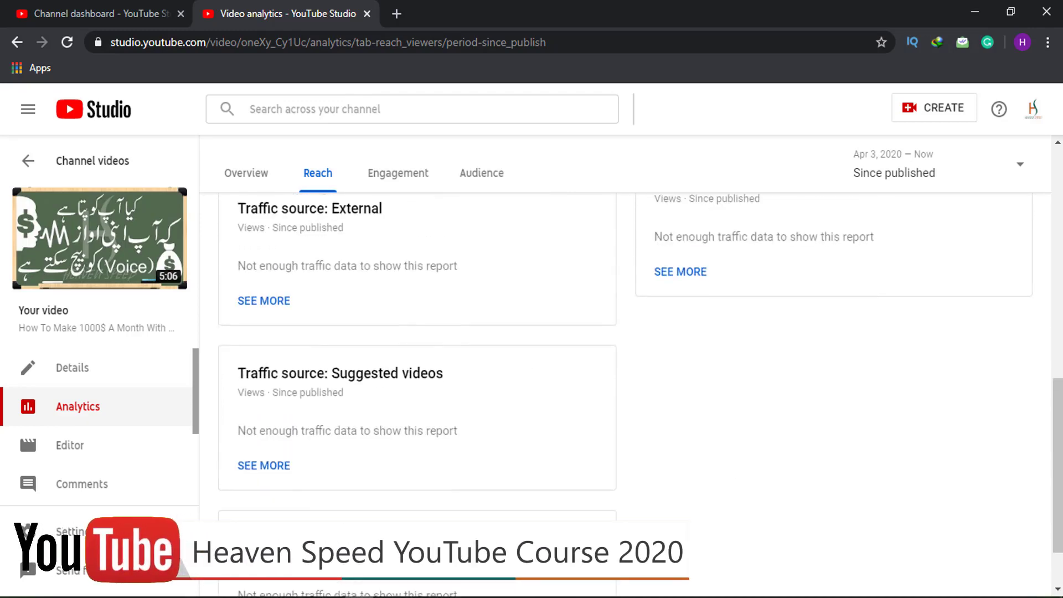
{"action": "scroll", "coordinate": [268, 518], "scroll_direction": "down", "scroll_amount": 1}
{"action": "scroll", "coordinate": [648, 443], "scroll_direction": "up", "scroll_amount": 6}
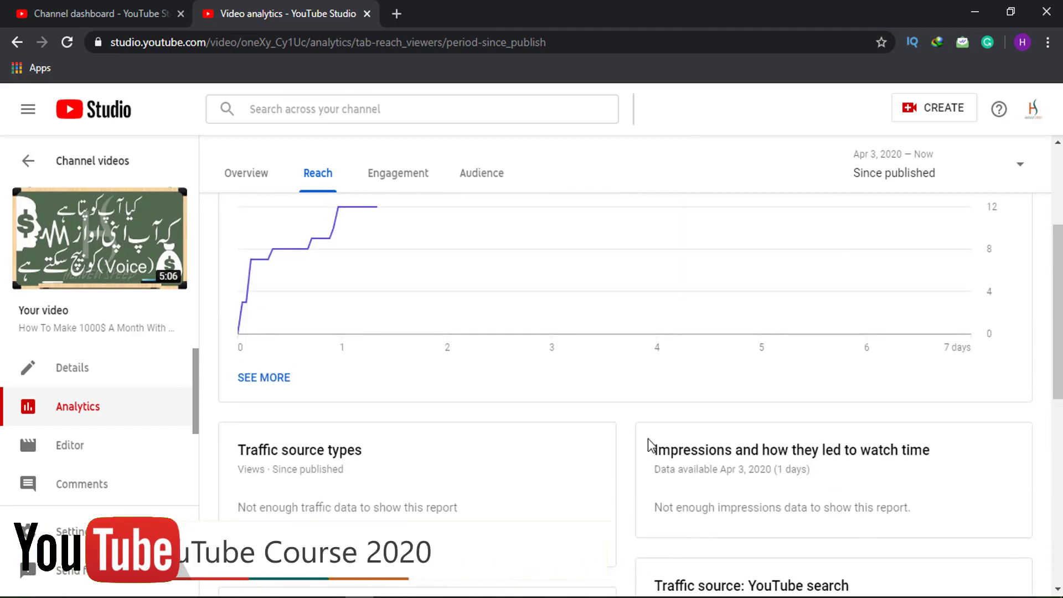
{"action": "scroll", "coordinate": [728, 366], "scroll_direction": "down", "scroll_amount": 2}
{"action": "scroll", "coordinate": [696, 504], "scroll_direction": "up", "scroll_amount": 5}
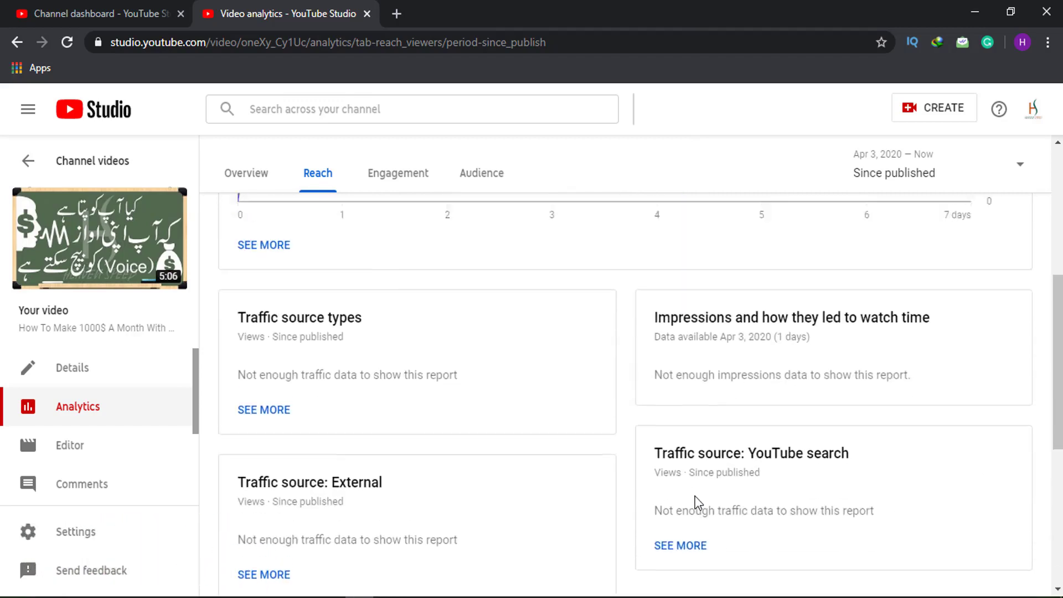
Show the video's Engagement analytics and review watch time, audience retention, likes and end screen element click rate
{"action": "left_click", "coordinate": [400, 228]}
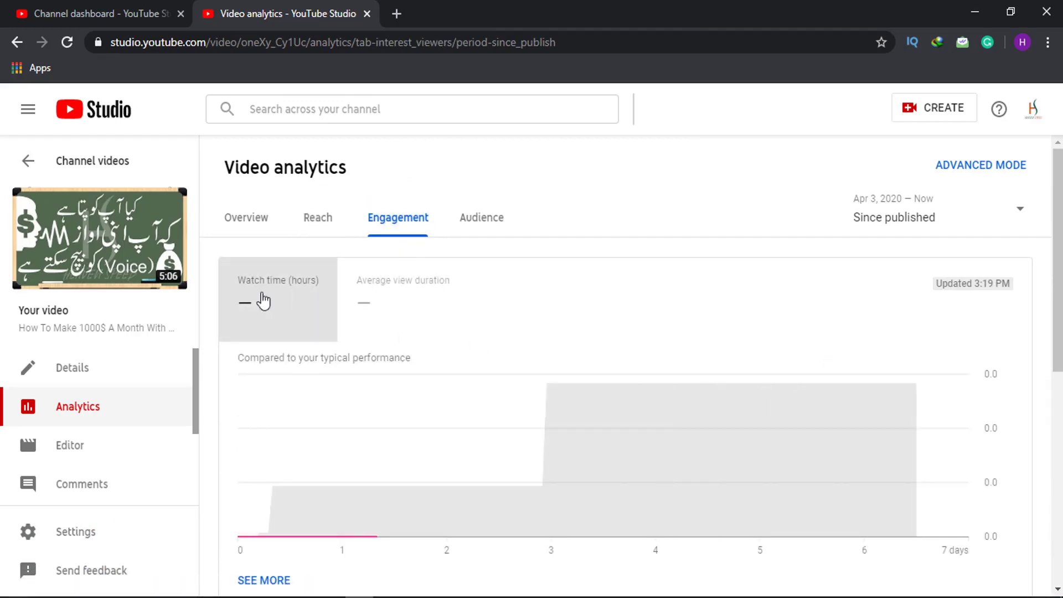
{"action": "scroll", "coordinate": [235, 294], "scroll_direction": "down", "scroll_amount": 8}
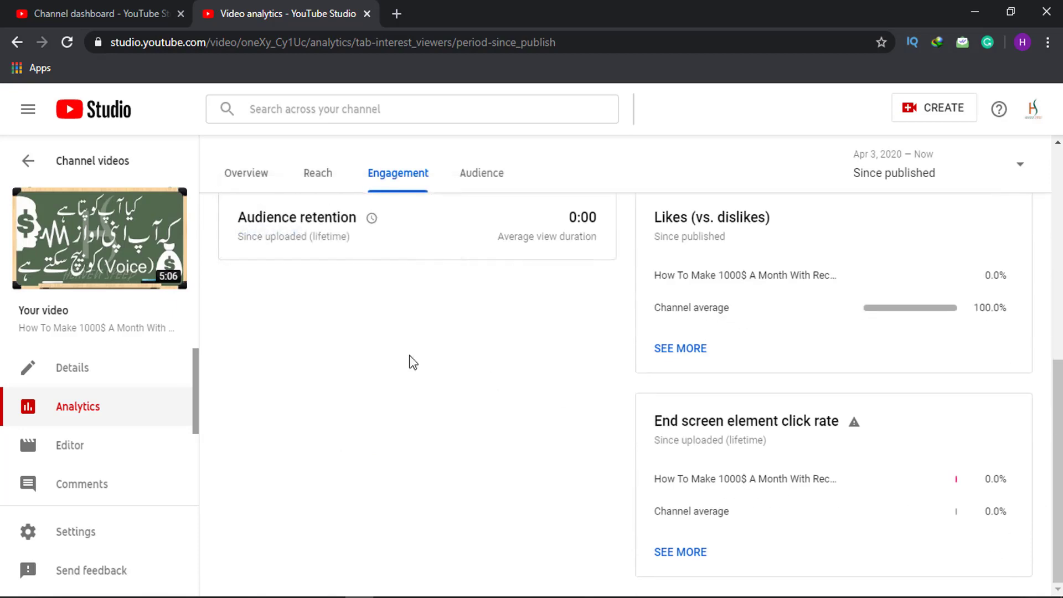
{"action": "scroll", "coordinate": [387, 361], "scroll_direction": "up", "scroll_amount": 10}
Show the video's Audience analytics and review the unique viewers, top countries, and age and gender reports
{"action": "left_click", "coordinate": [468, 183]}
{"action": "scroll", "coordinate": [424, 323], "scroll_direction": "down", "scroll_amount": 3}
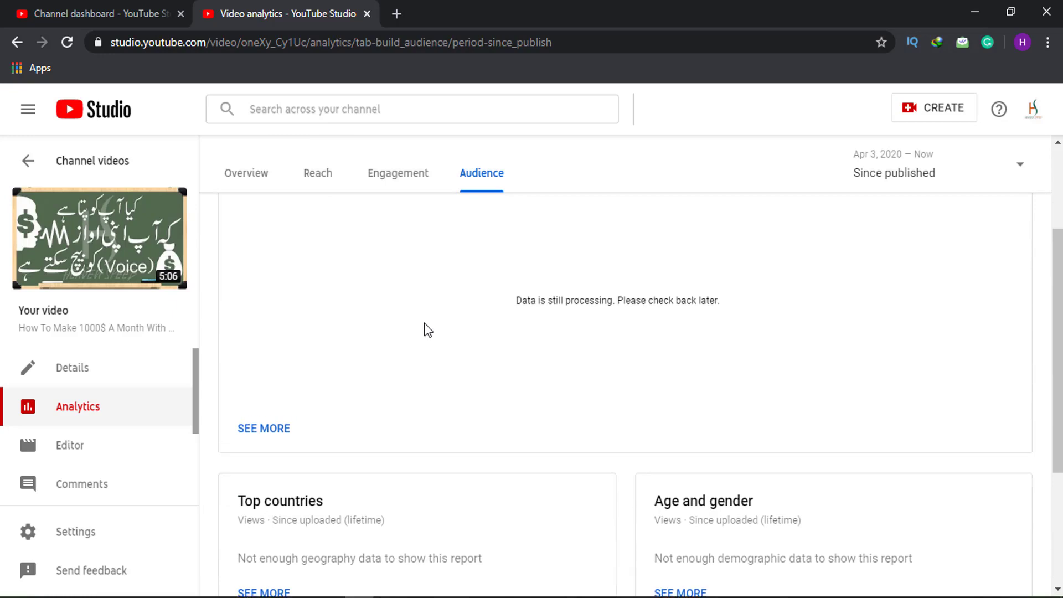
{"action": "scroll", "coordinate": [441, 420], "scroll_direction": "up", "scroll_amount": 3}
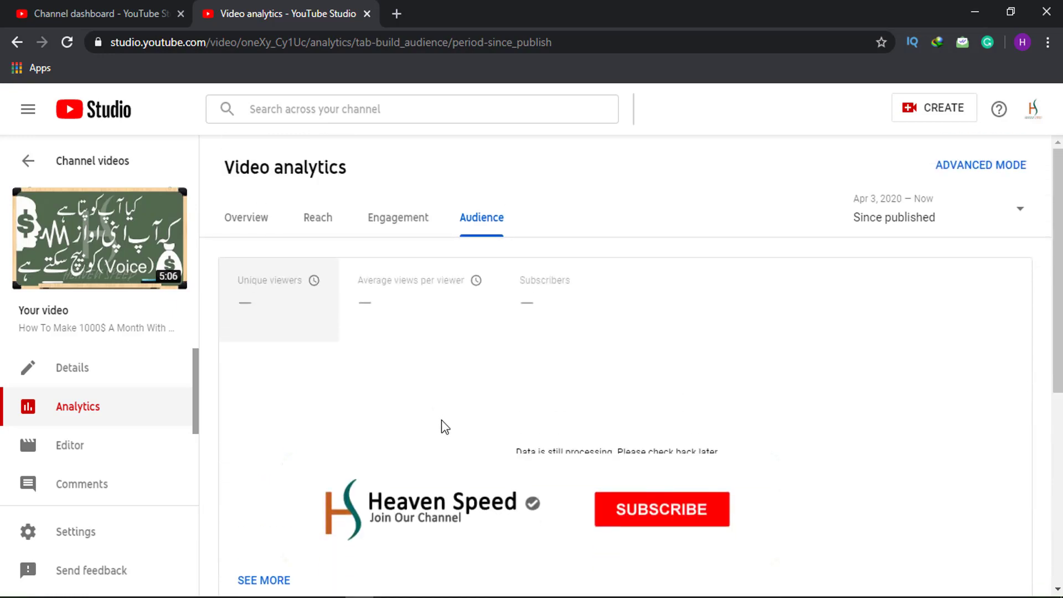